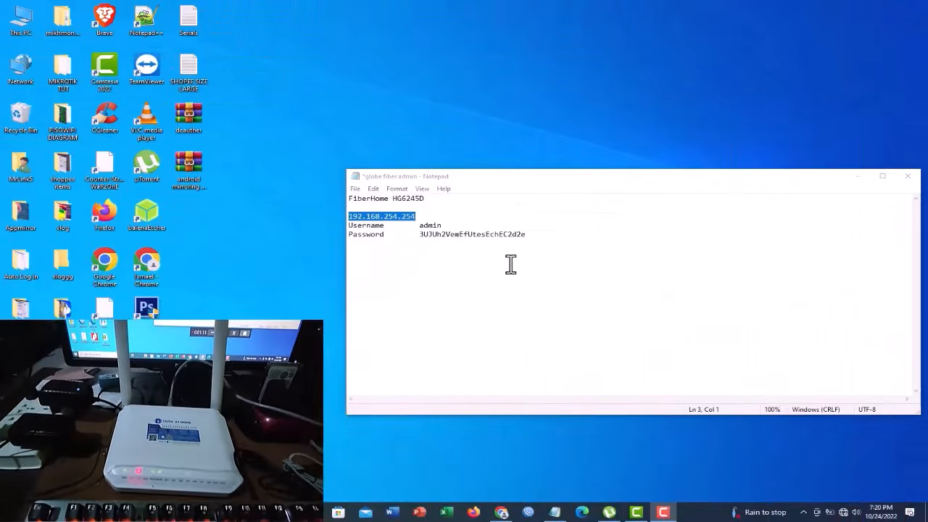
click(510, 264)
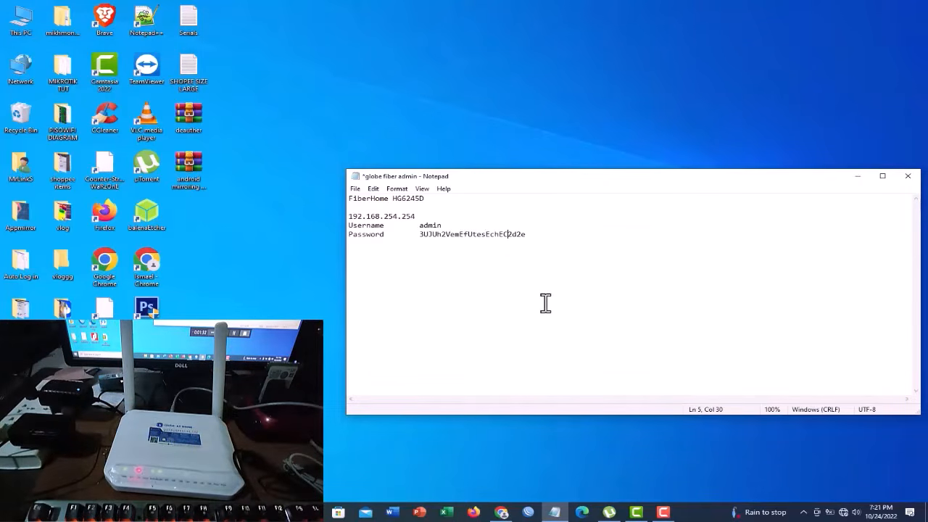
- Switch to Chrome and open the router's login page at 192.168.254.254
click(501, 511)
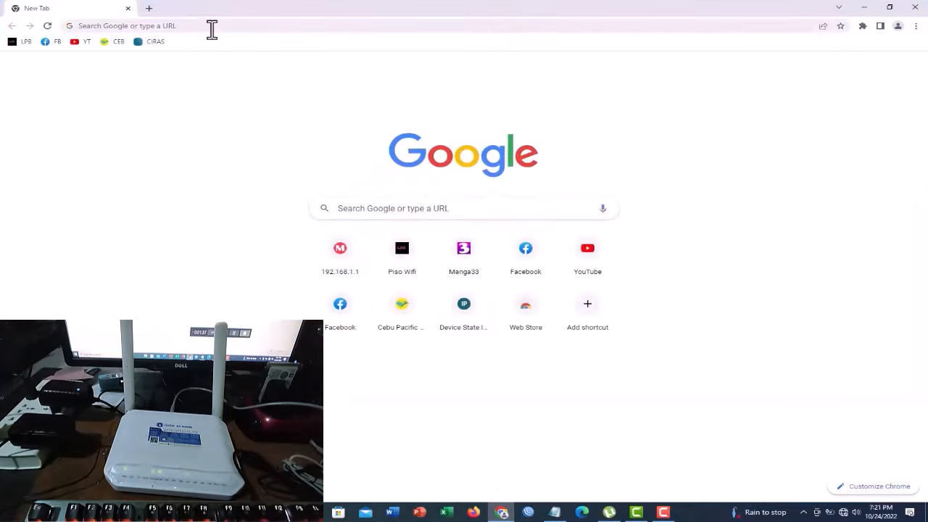
click(212, 29)
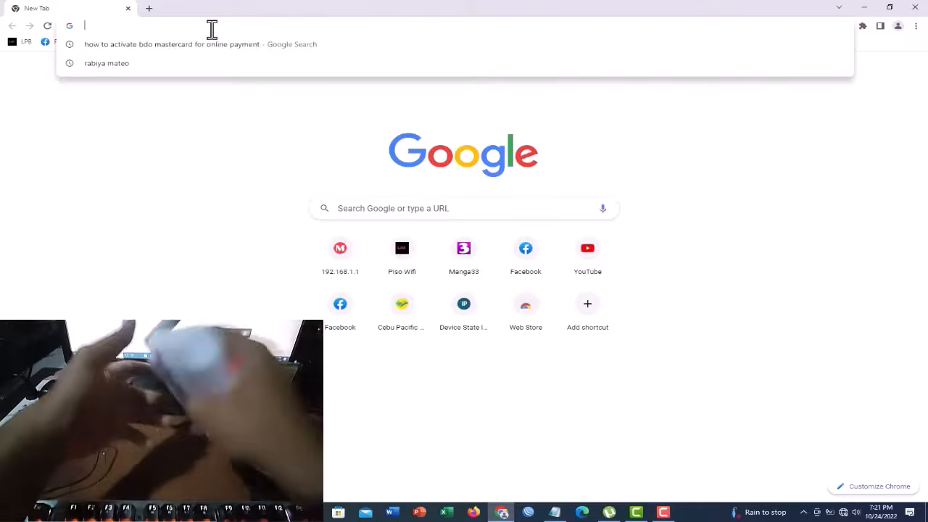
click(212, 30)
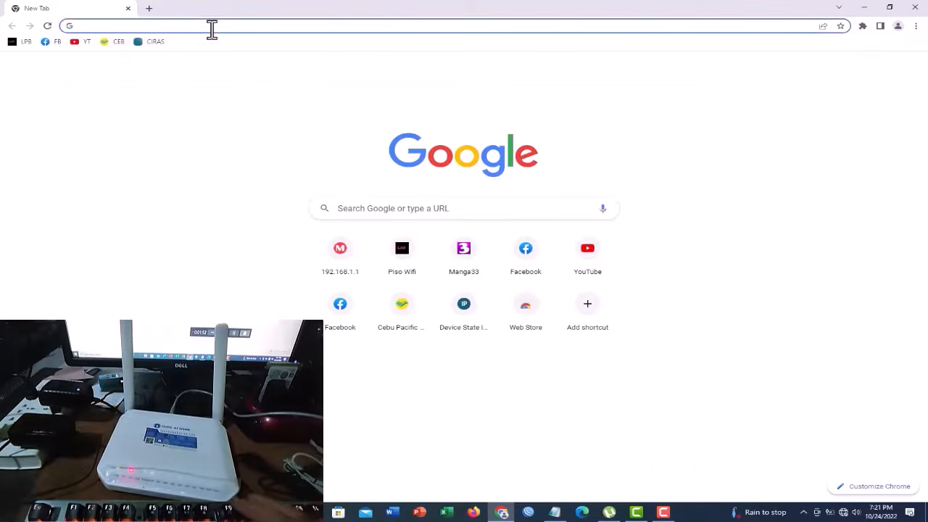
text(192.16)
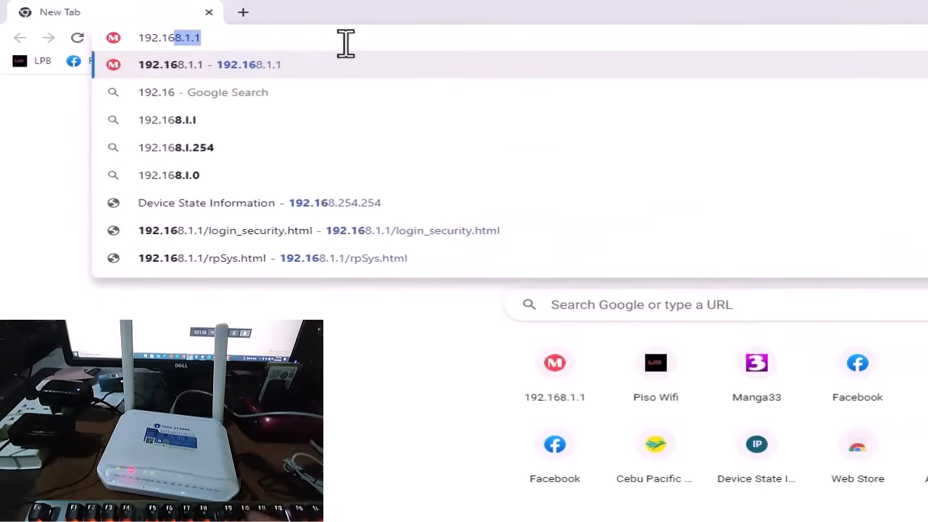
text(8.254.254)
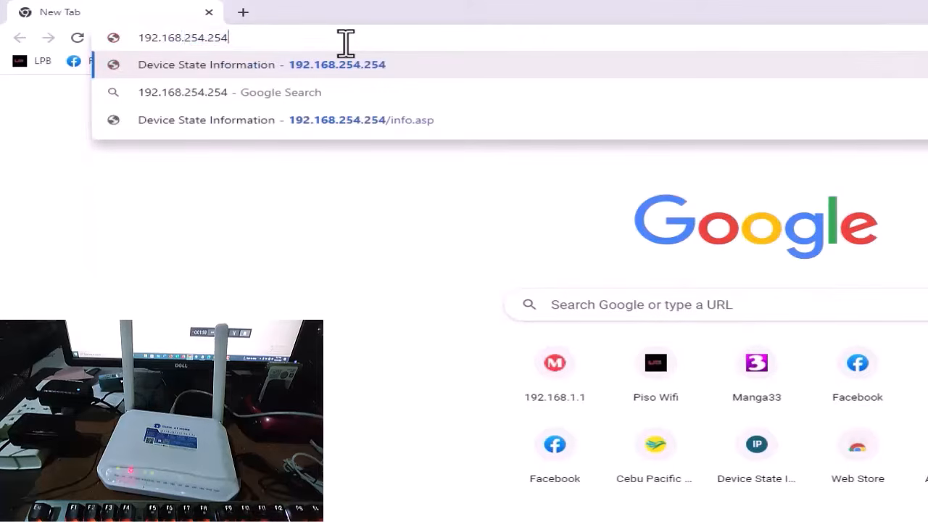
key(Return)
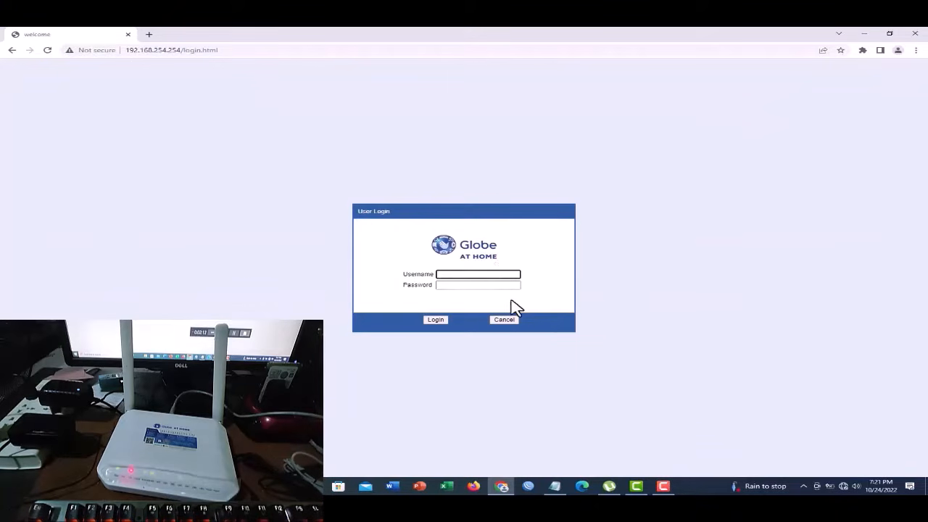
- Copy the username admin from the Notepad file "globe fiber admin" into the router login form in Chrome
click(555, 485)
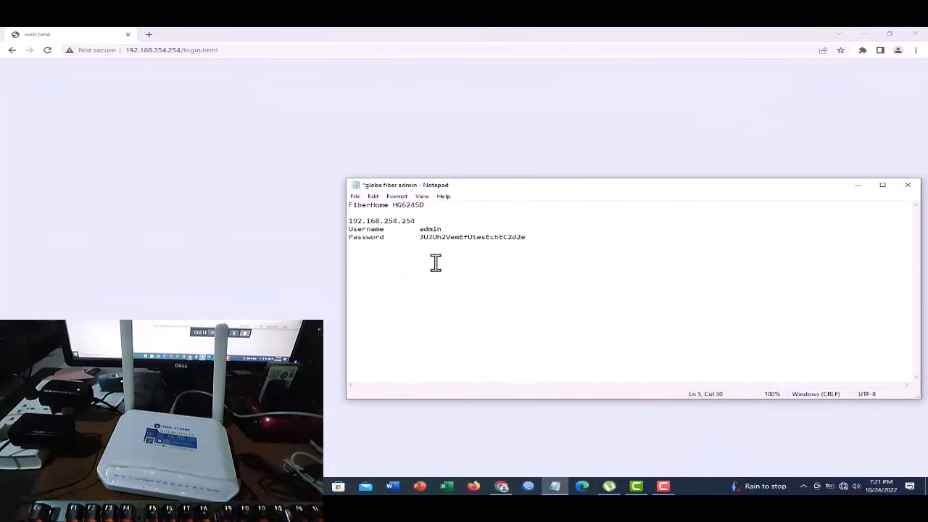
drag(445, 230, 420, 229)
key(ctrl+c)
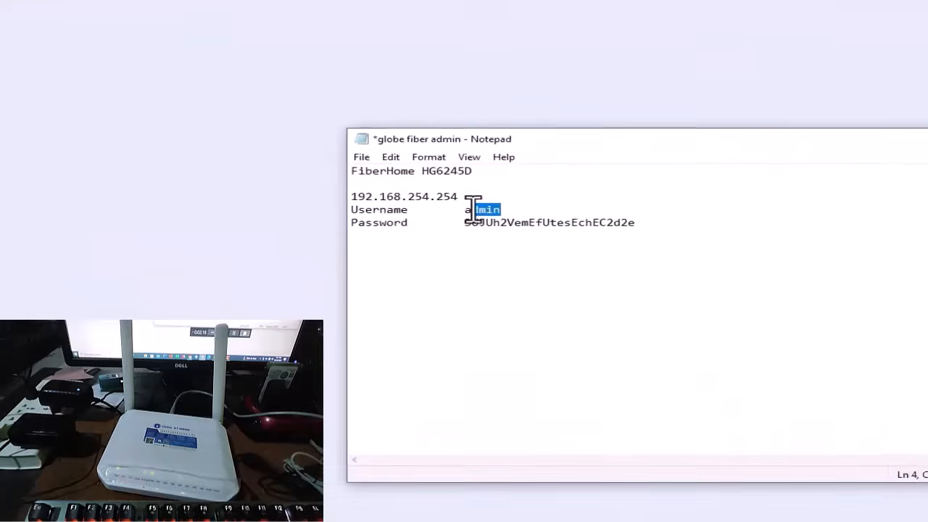
click(245, 300)
click(501, 282)
key(ctrl+v)
- Copy the router password from the Notepad file into the login form's password field in Chrome and log in
key(alt+Tab)
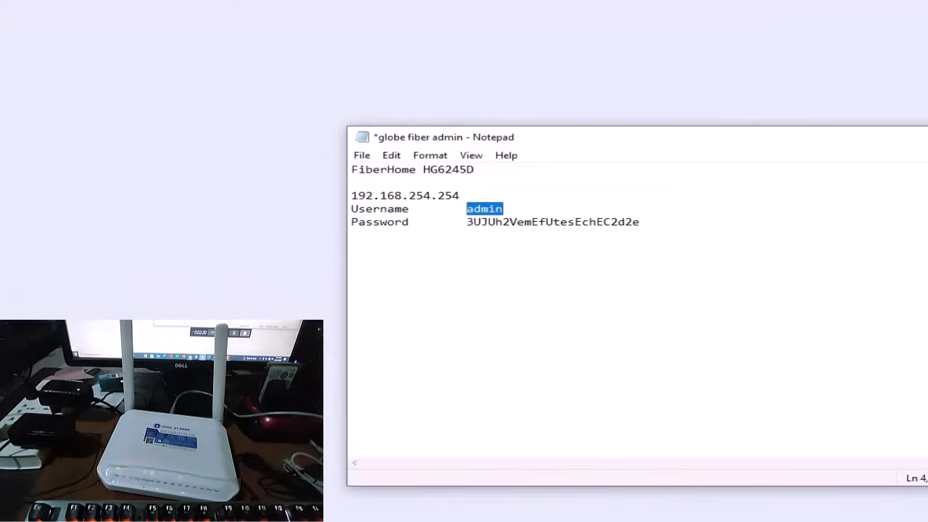
drag(466, 222, 639, 225)
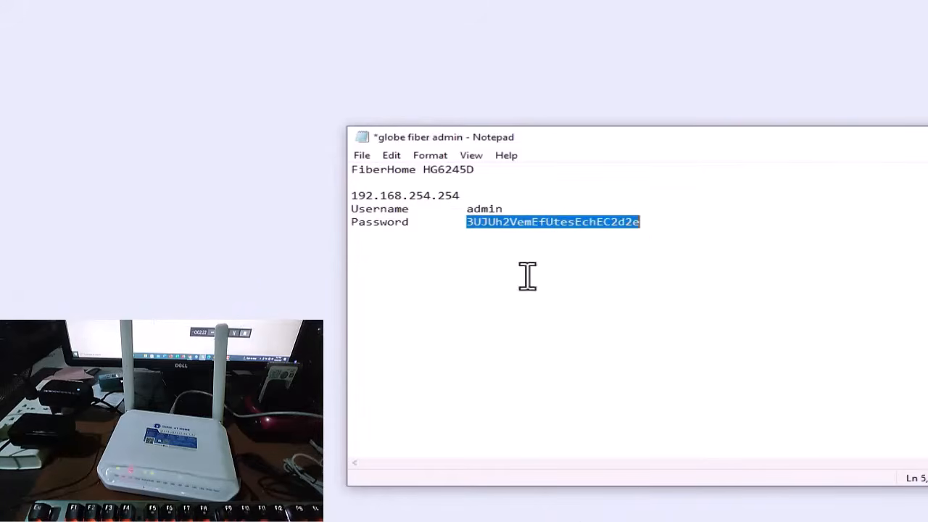
click(337, 344)
click(544, 301)
key(ctrl+v)
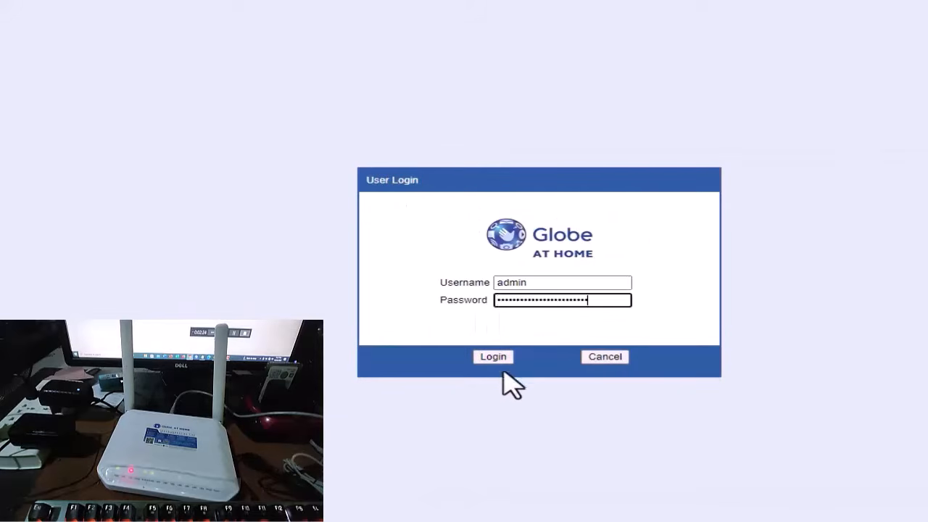
click(493, 357)
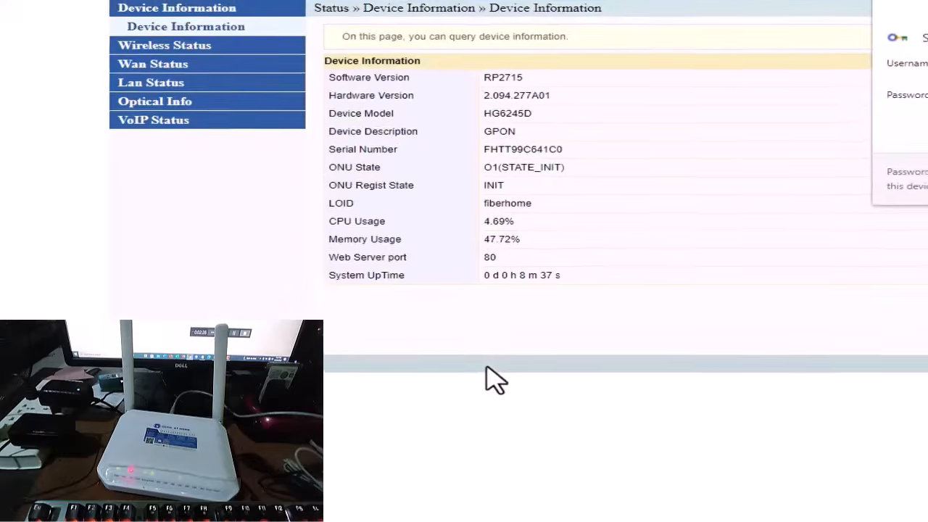
click(927, 205)
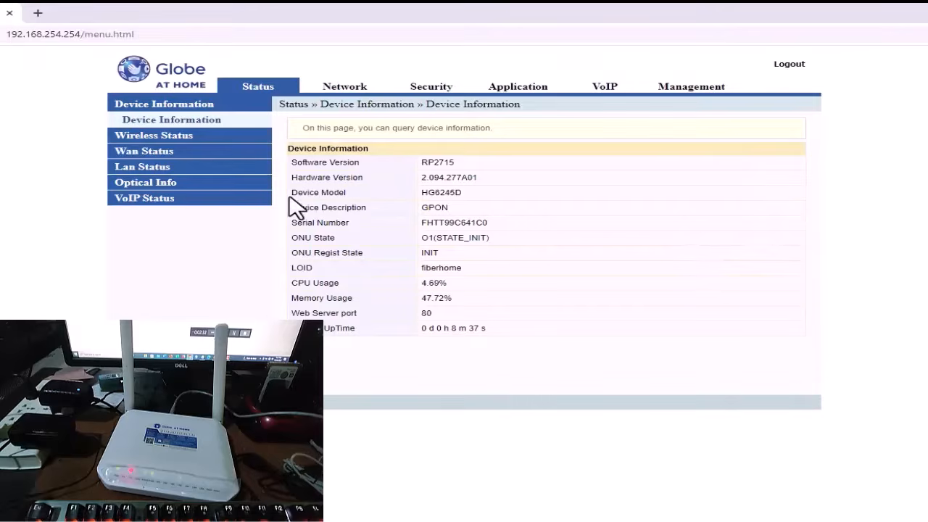
- Rename SSID 1 of the 2.4 GHz network to GlobeFibr_Pisowifi in the advanced WLAN settings
click(190, 139)
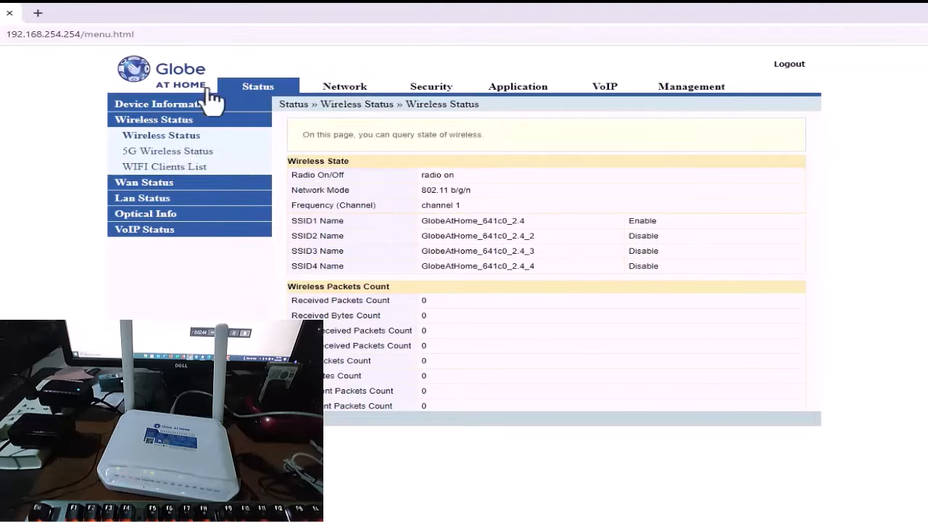
click(359, 88)
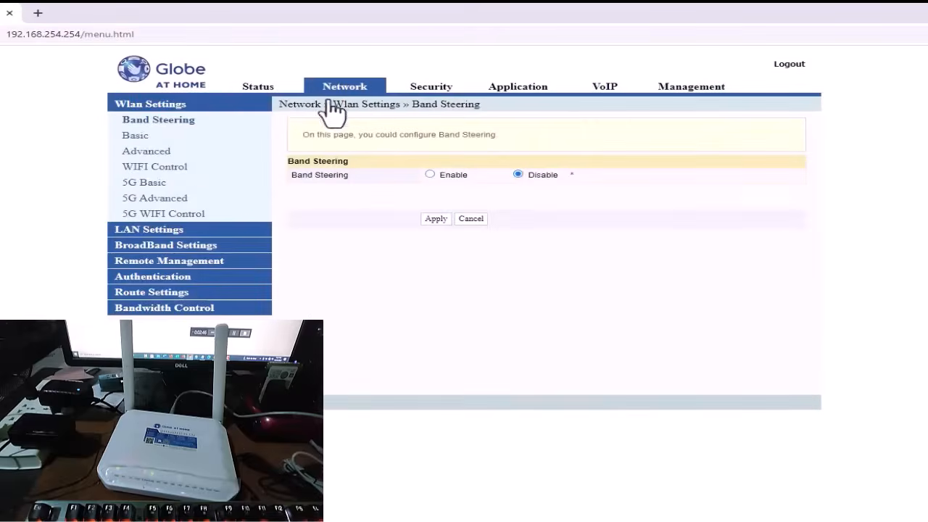
click(135, 135)
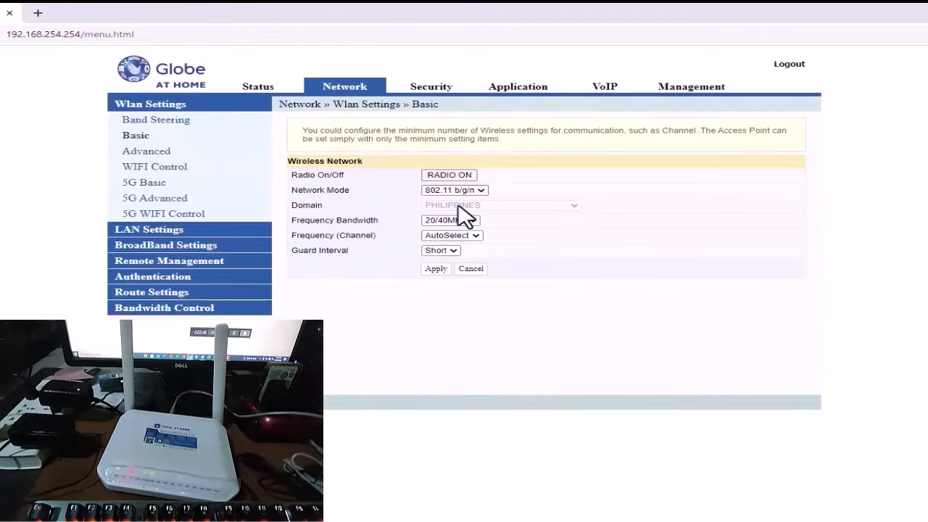
click(156, 154)
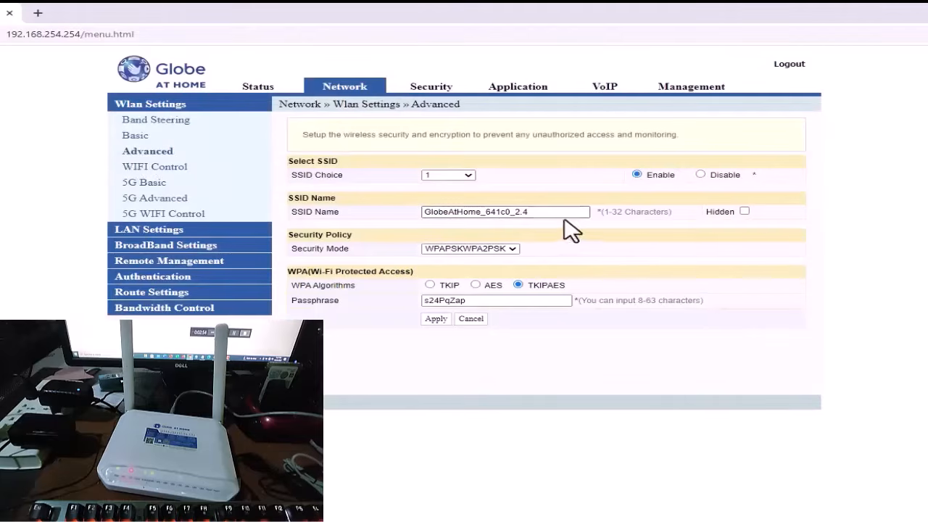
drag(566, 214, 200, 224)
text(Globe)
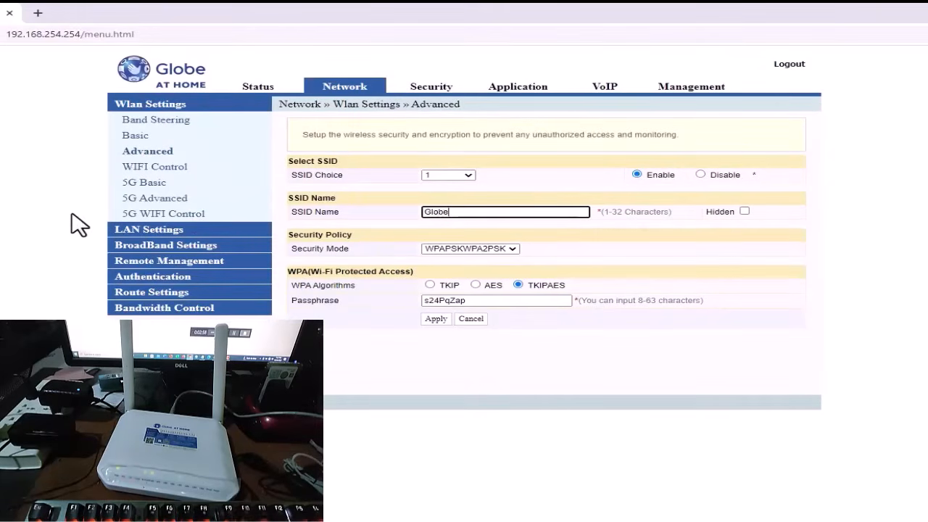
text(f)
key(BackSpace)
text(Fibr_Pisowifi)
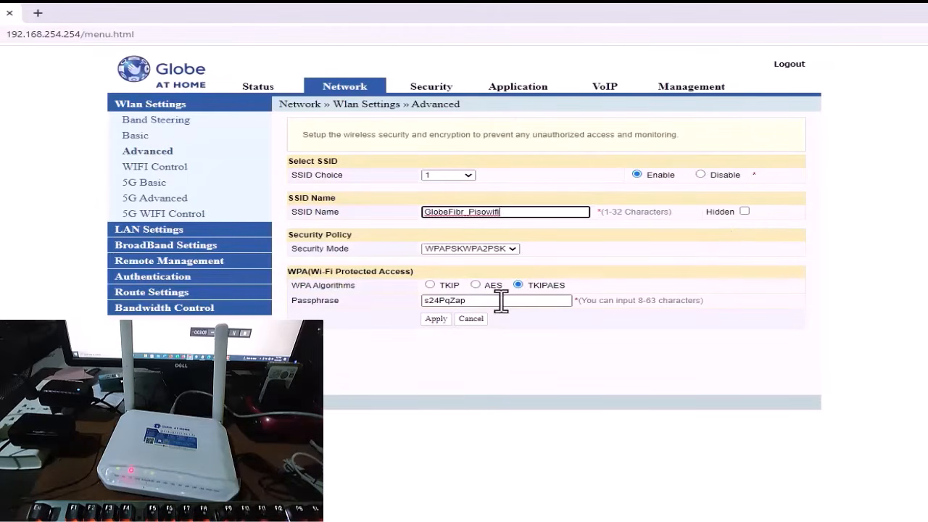
- Set the 2.4 GHz network's security mode to OPEN, copy its SSID name and apply the settings
click(500, 254)
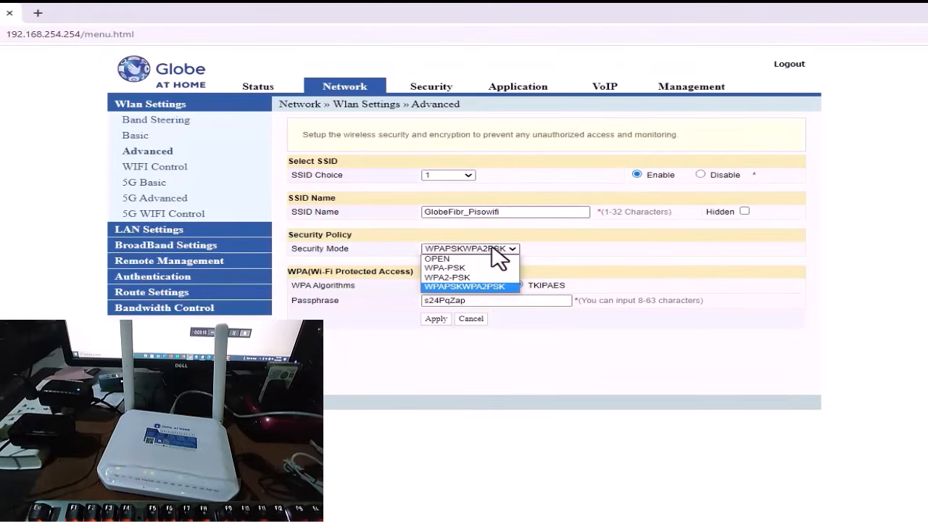
click(459, 259)
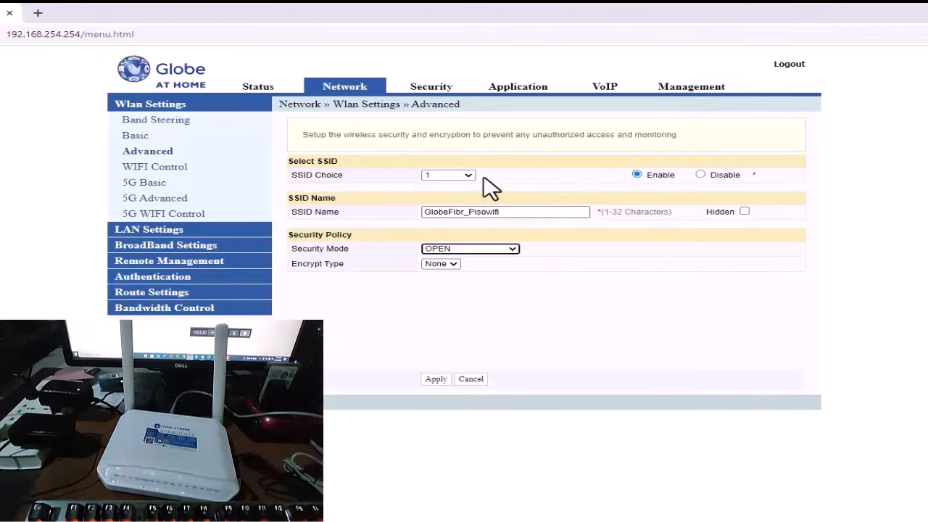
double_click(518, 211)
key(ctrl+c)
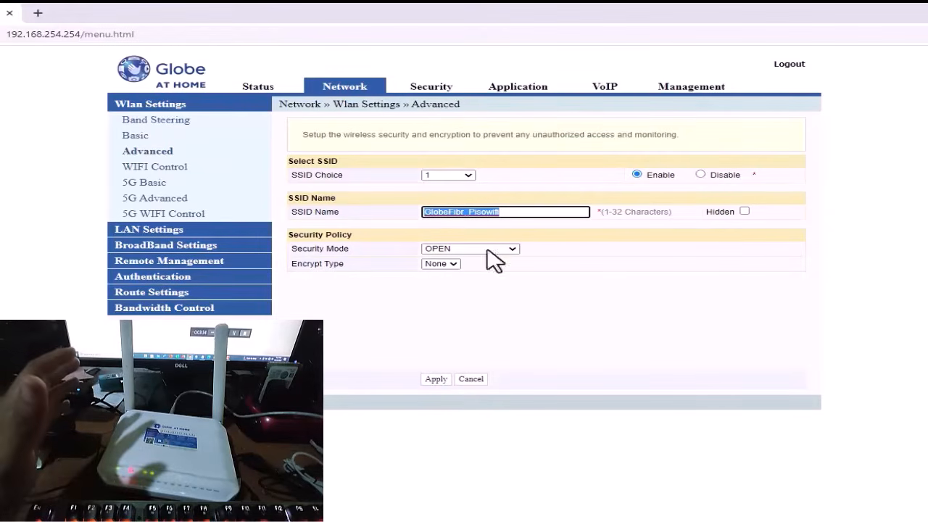
click(434, 379)
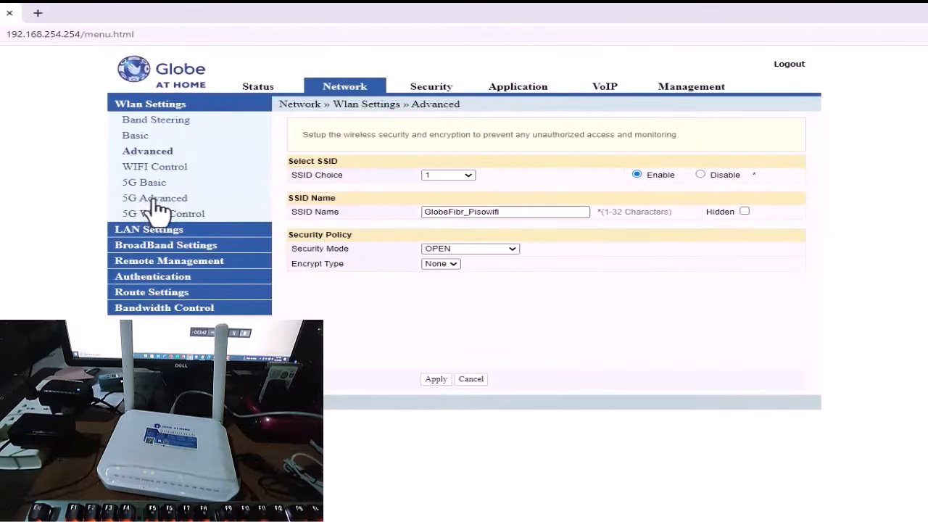
- Rename SSID 1 of the 5G network to GlobeFibr_Pisowifi_5g in the 5G advanced WLAN settings
click(180, 202)
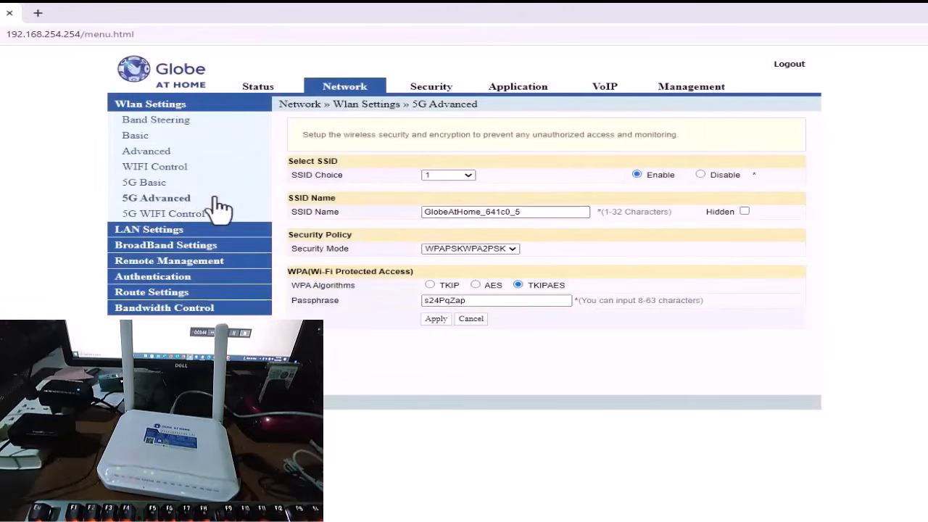
drag(543, 211, 254, 221)
key(ctrl+v)
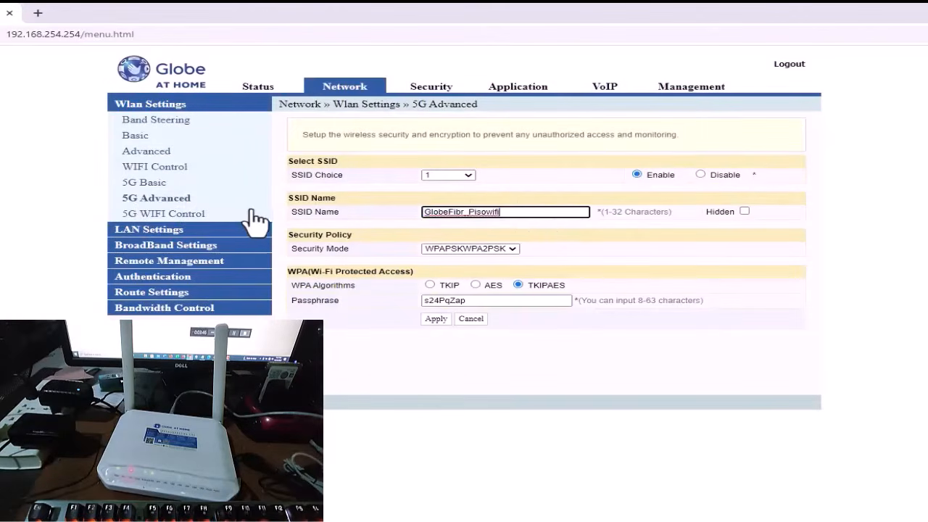
text(_5g)
- Apply the OPEN security mode to the 5G network and check the computer's list of available Wi-Fi networks
click(467, 249)
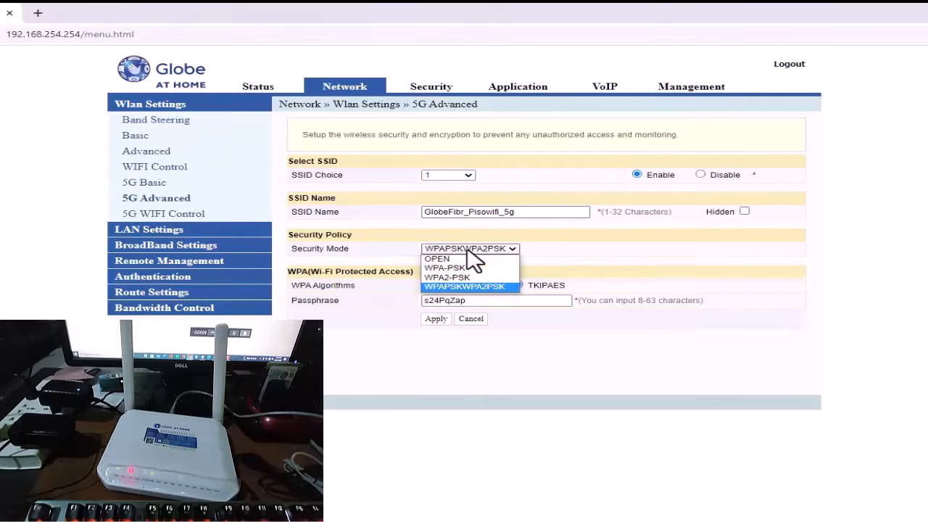
click(465, 260)
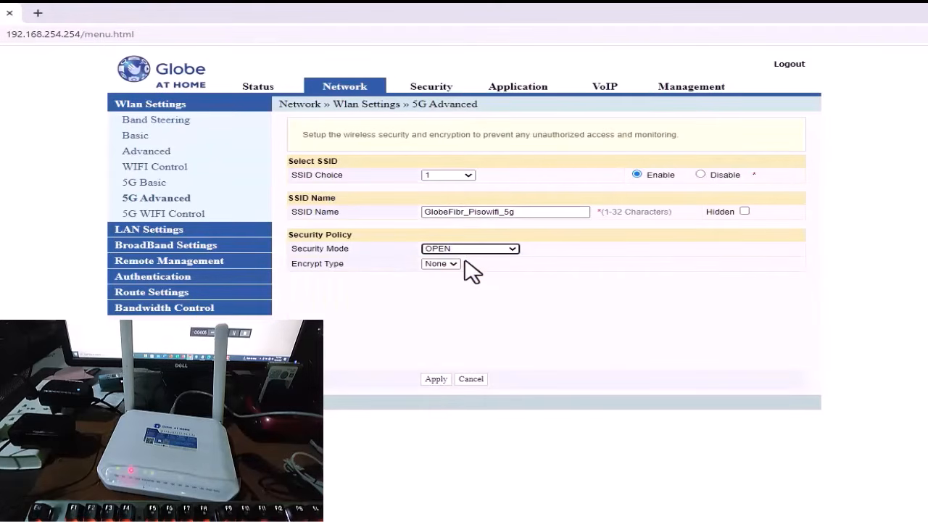
click(435, 379)
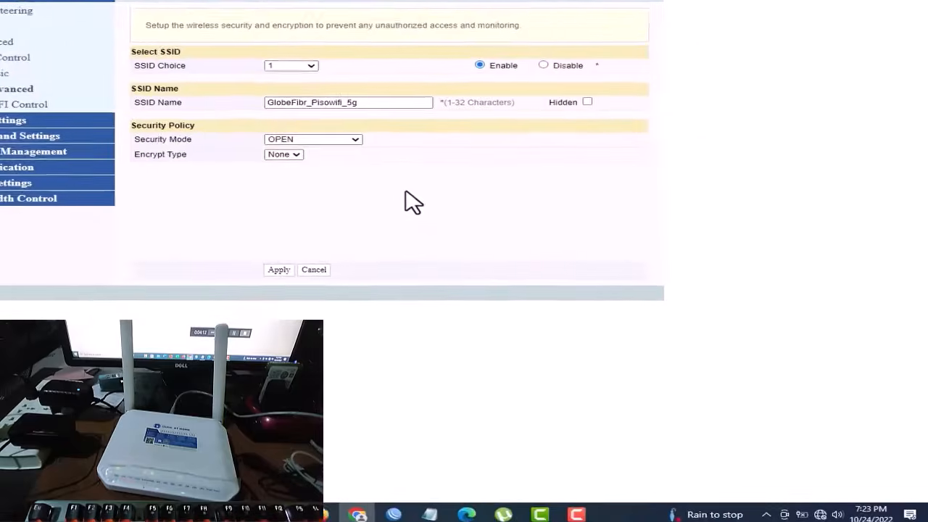
click(824, 515)
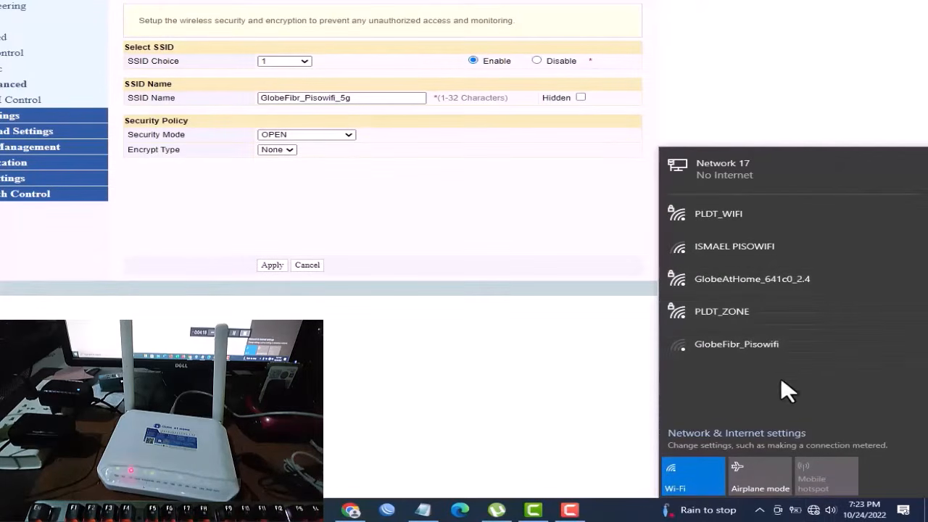
click(813, 510)
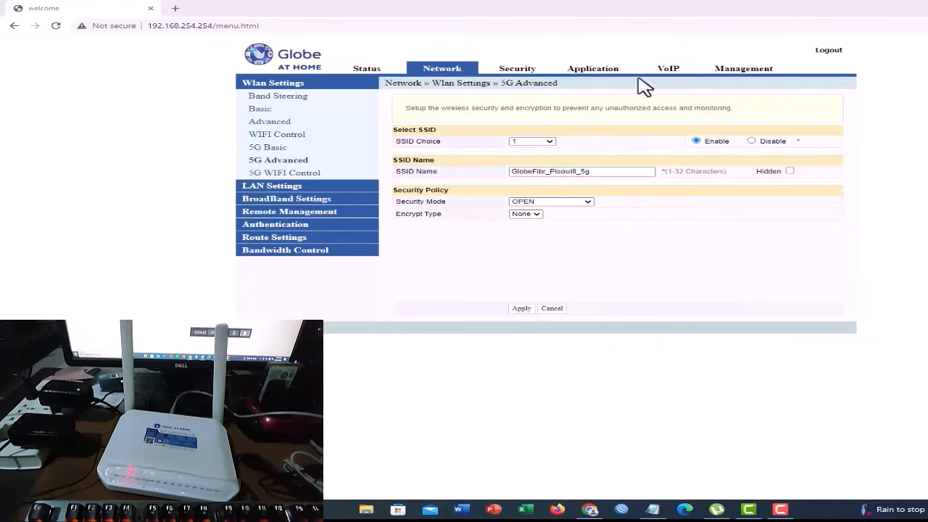
- Disable port isolation in the router's security settings
click(519, 72)
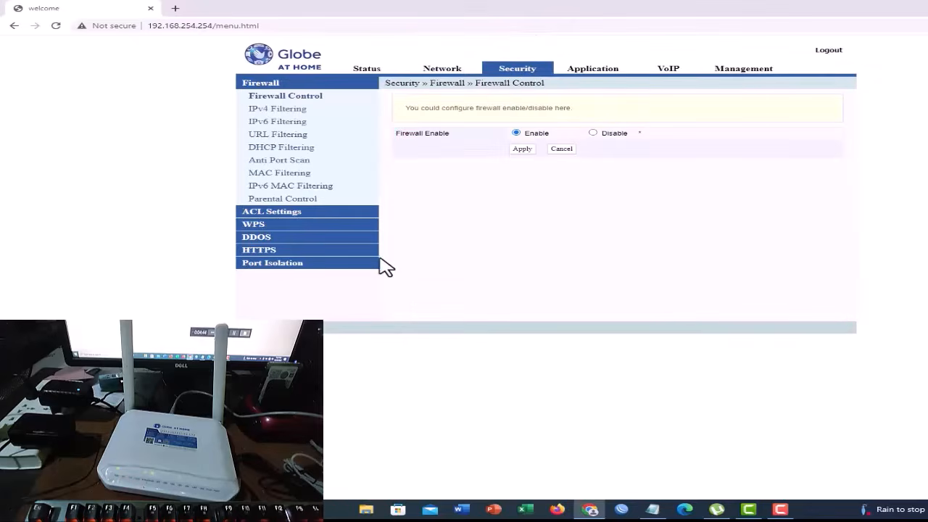
click(295, 266)
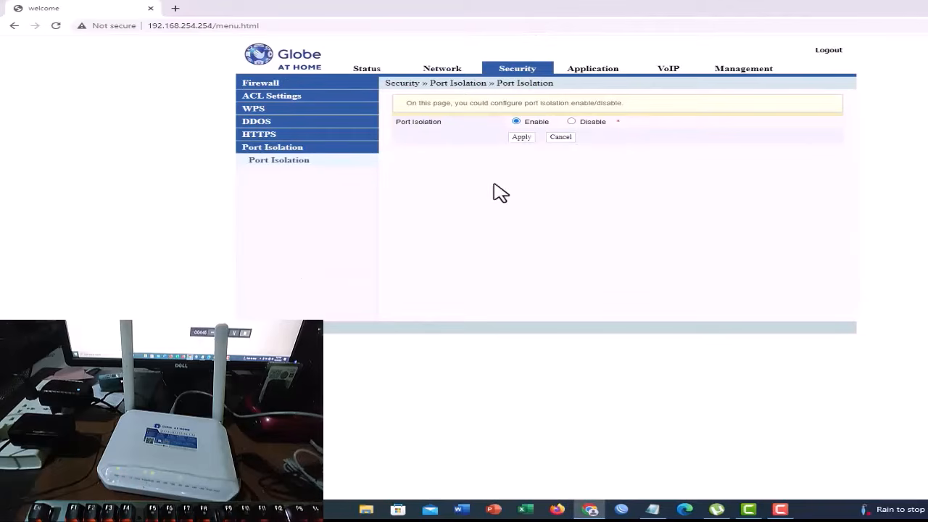
click(572, 122)
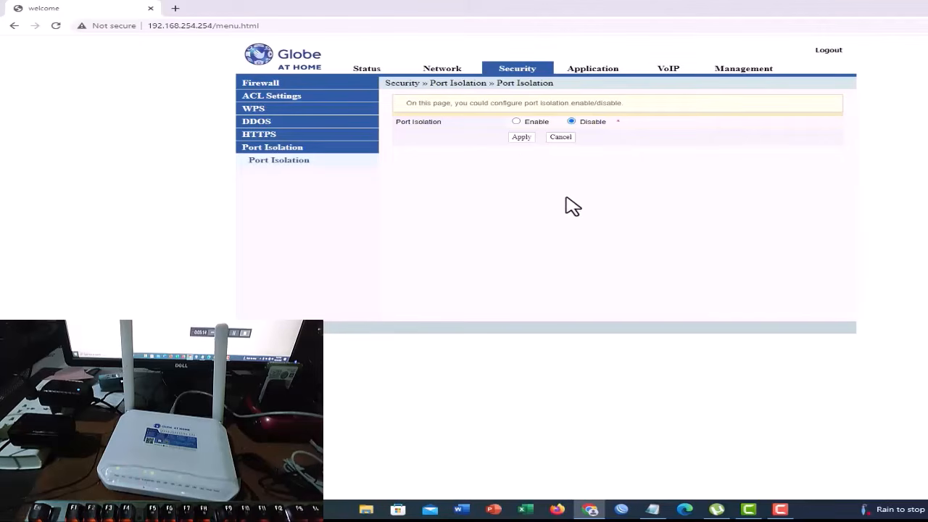
- Set the DHCP service type to Disable in the router's LAN settings and apply the change
click(444, 71)
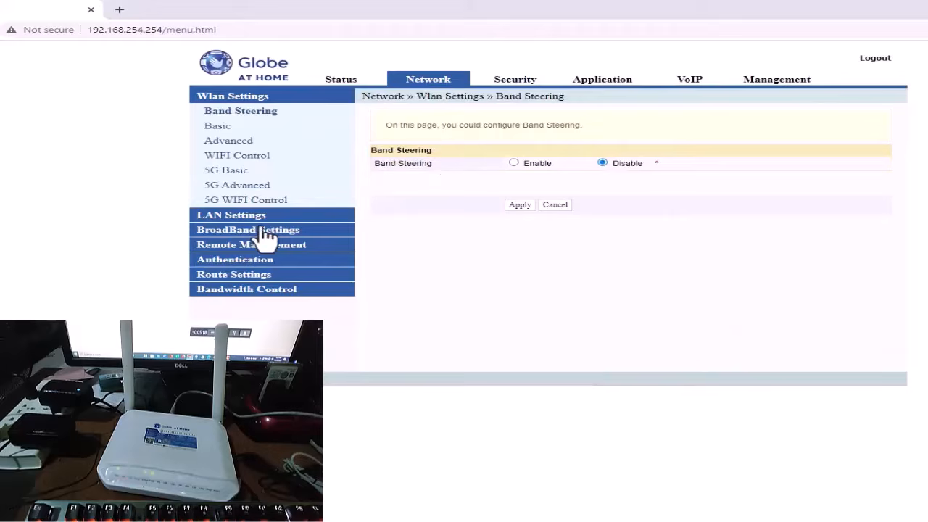
click(239, 216)
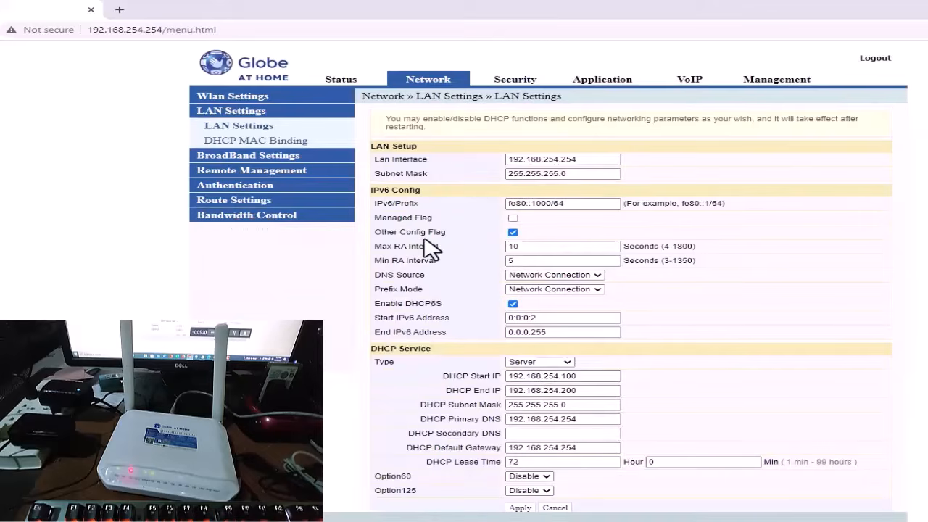
drag(369, 348, 450, 334)
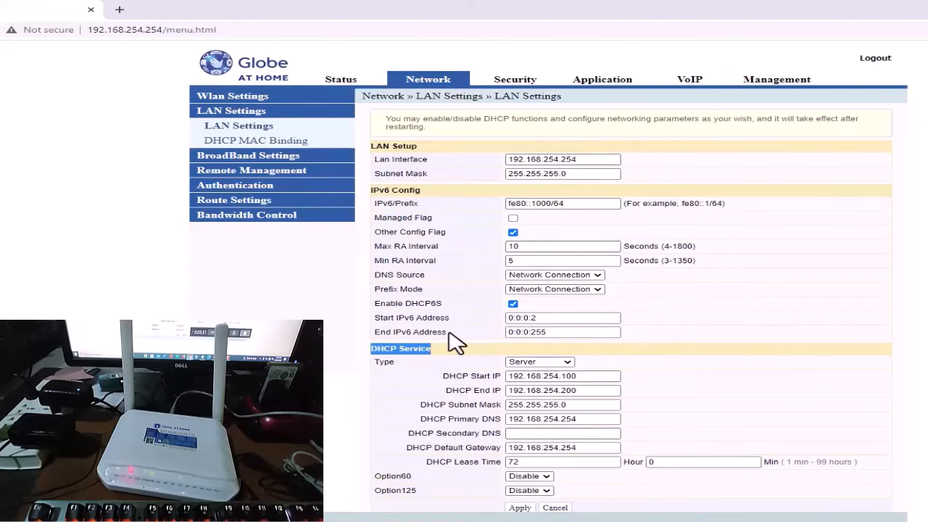
click(457, 353)
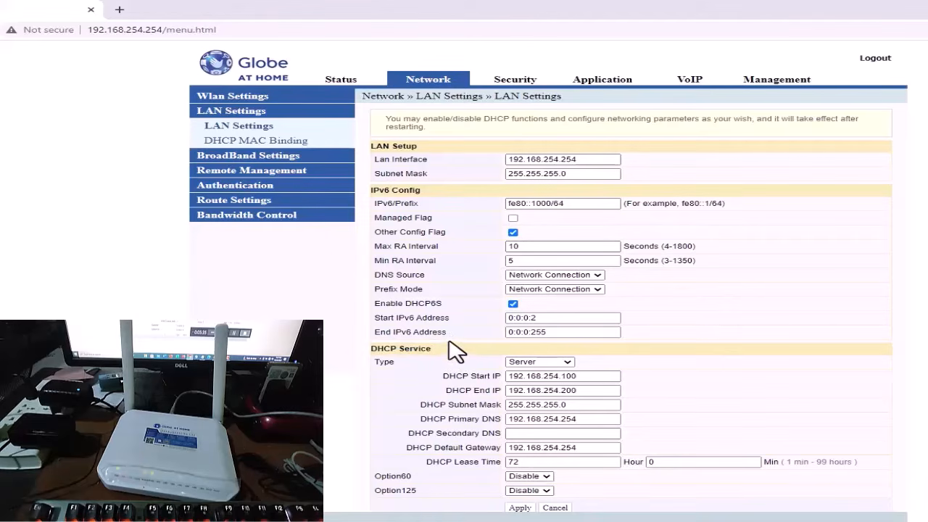
click(535, 362)
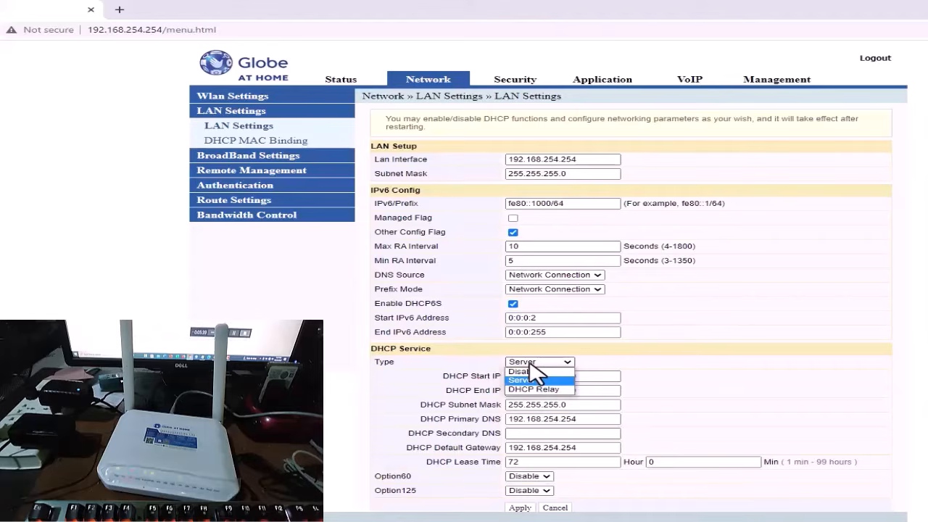
click(529, 371)
click(520, 379)
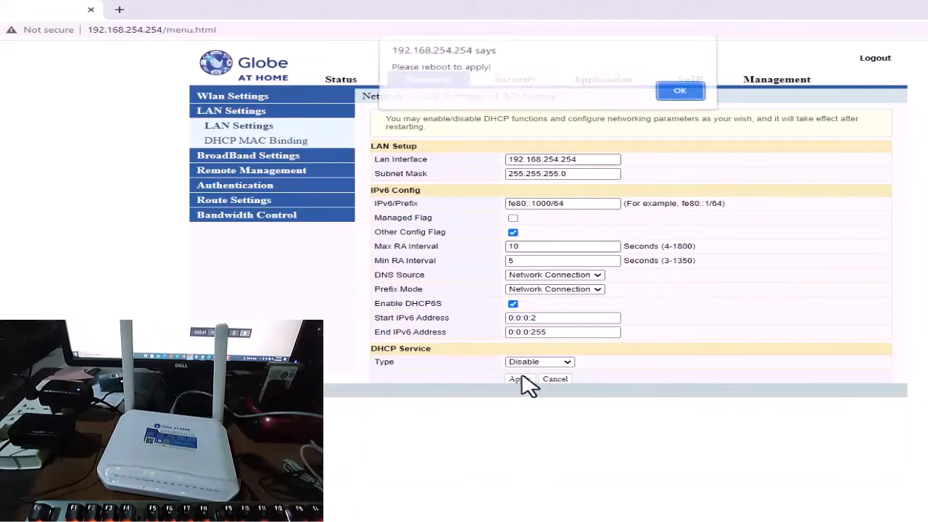
click(690, 90)
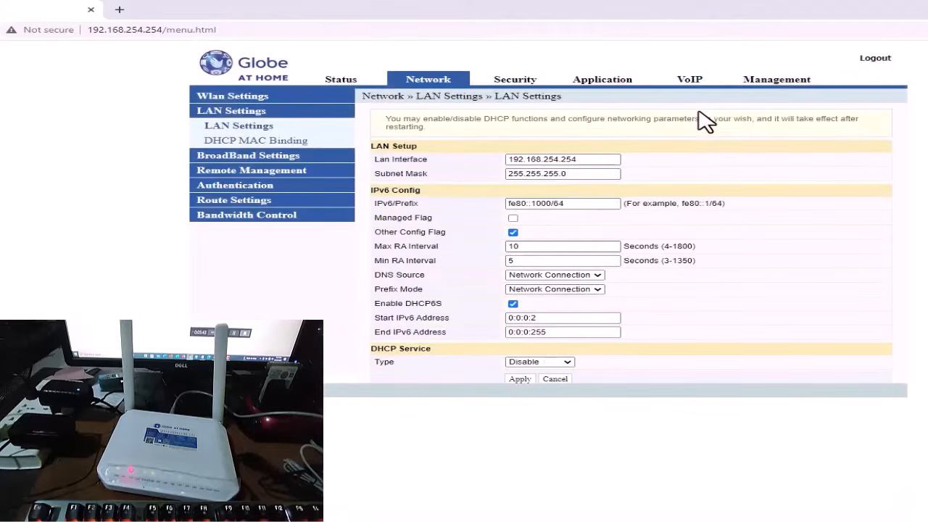